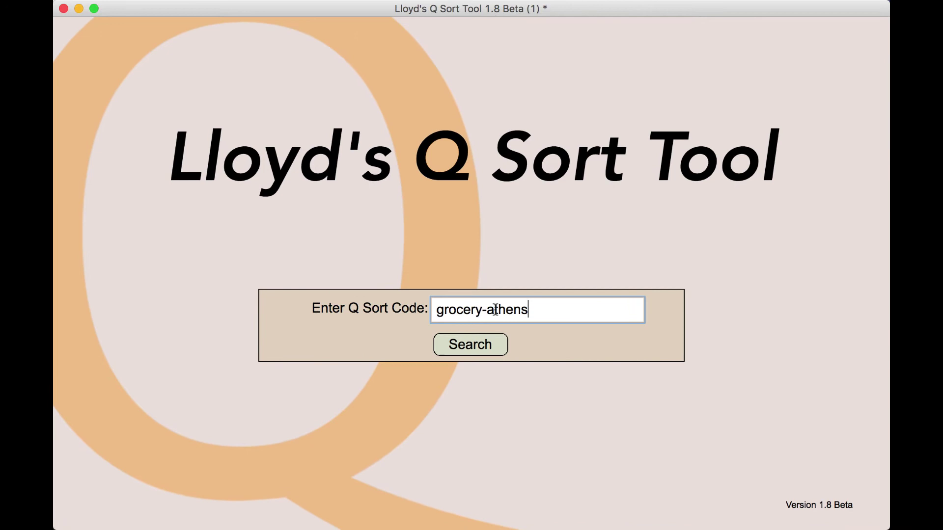
# Find the Q sort with code grocery-athens and begin it, entering the participant's full name and public identifier.
pyautogui.click(486, 346)
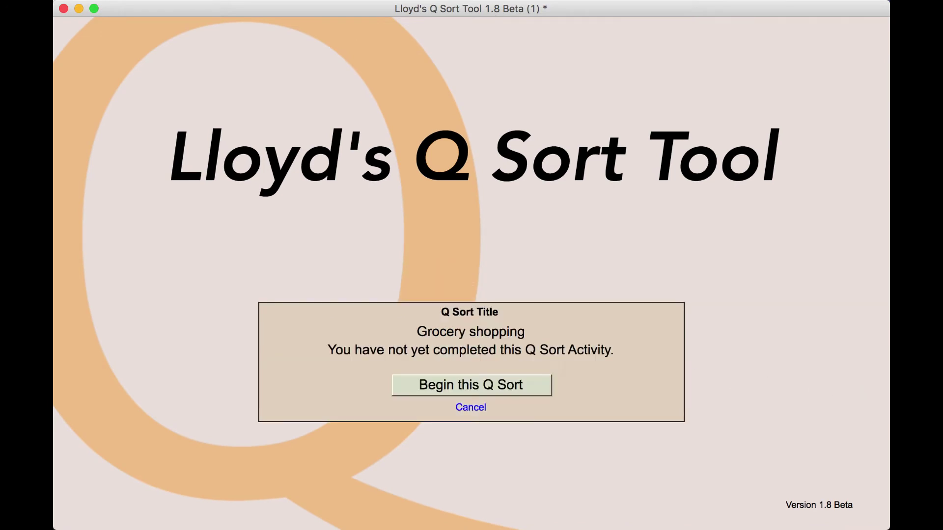
pyautogui.click(502, 387)
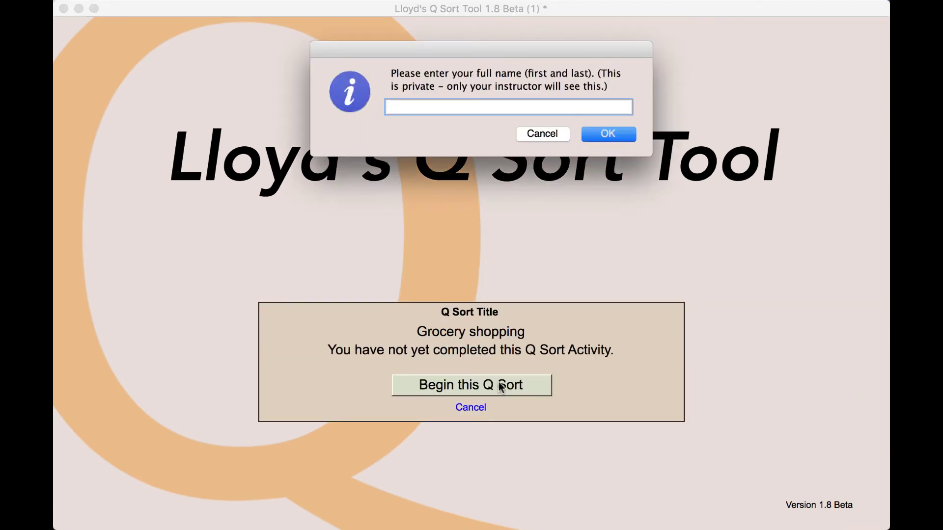
pyautogui.write('L')
pyautogui.click(604, 136)
pyautogui.write('L')
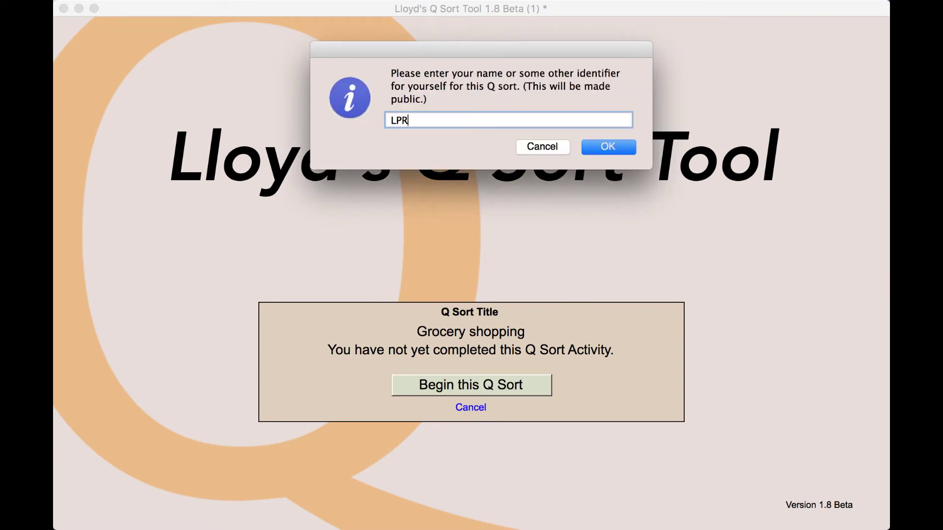
pyautogui.click(604, 147)
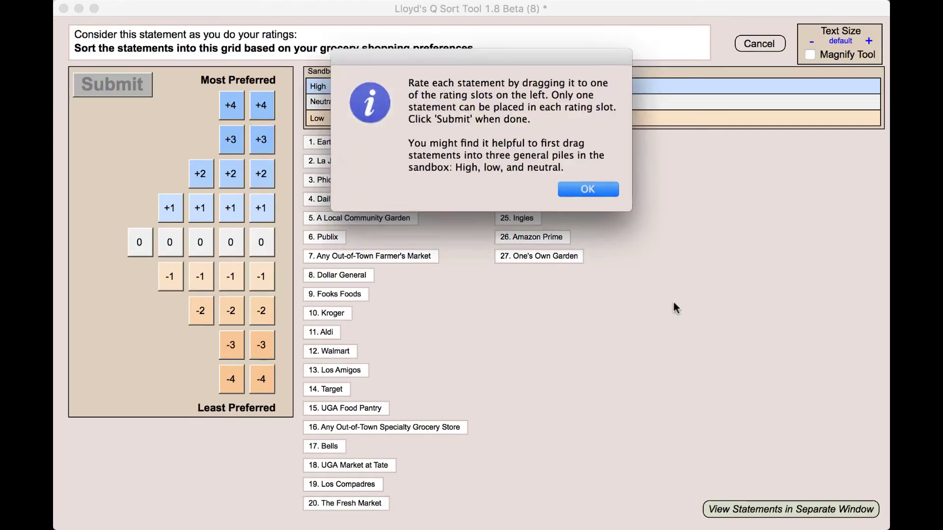
pyautogui.click(588, 191)
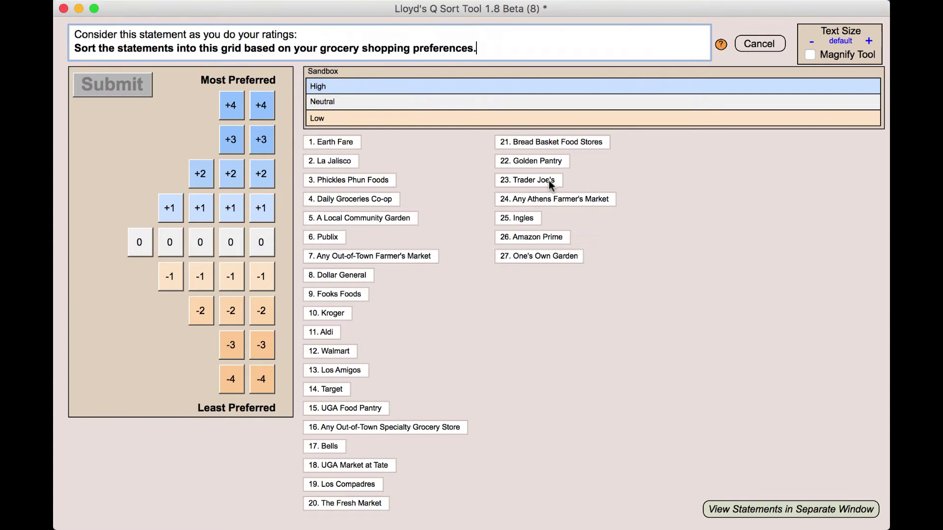
# Pile statements 1 to 7 in the sandbox: 1, 4 and 6 in High, 5 and 7 in Neutral, 2 and 3 in Low.
pyautogui.moveTo(327, 141); pyautogui.dragTo(494, 87)
pyautogui.moveTo(346, 160); pyautogui.dragTo(425, 123)
pyautogui.moveTo(359, 184); pyautogui.dragTo(485, 133)
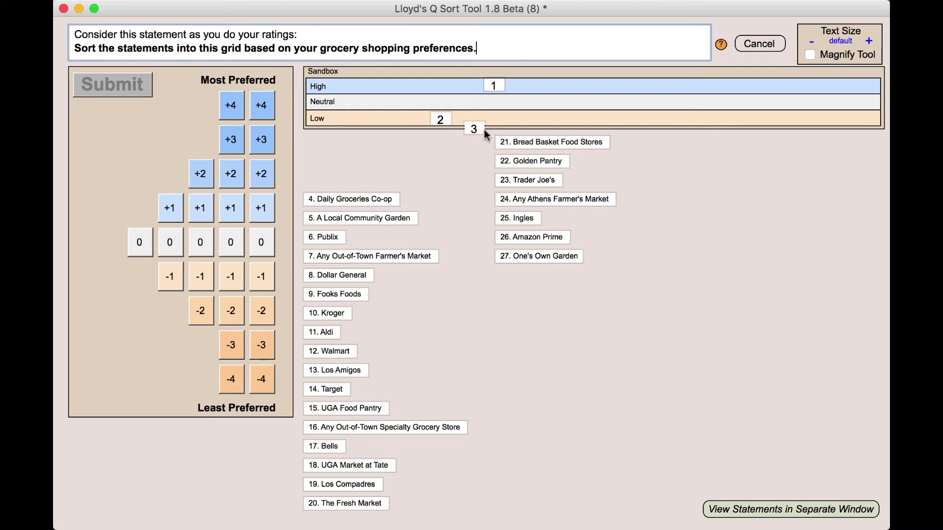
pyautogui.moveTo(364, 198); pyautogui.dragTo(540, 87)
pyautogui.moveTo(390, 216); pyautogui.dragTo(466, 118)
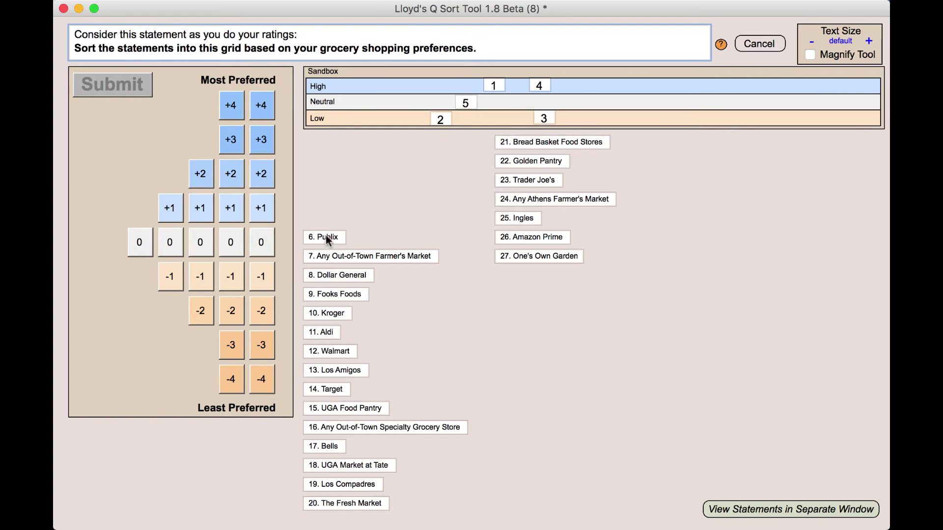
pyautogui.moveTo(326, 235); pyautogui.dragTo(366, 167)
pyautogui.moveTo(352, 258); pyautogui.dragTo(412, 104)
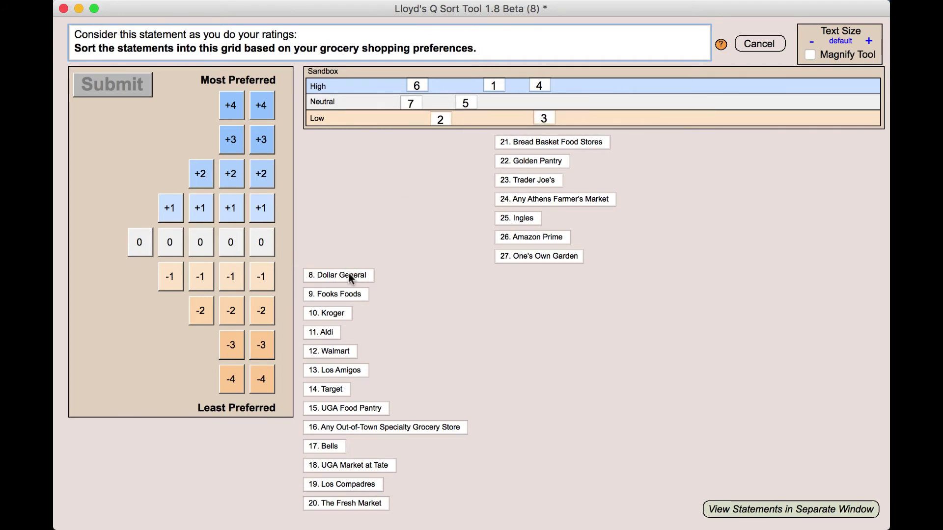
# Put statements 8 and 9 in the sandbox's Low pile and statements 10, 11 and 12 in High.
pyautogui.moveTo(351, 277); pyautogui.dragTo(566, 127)
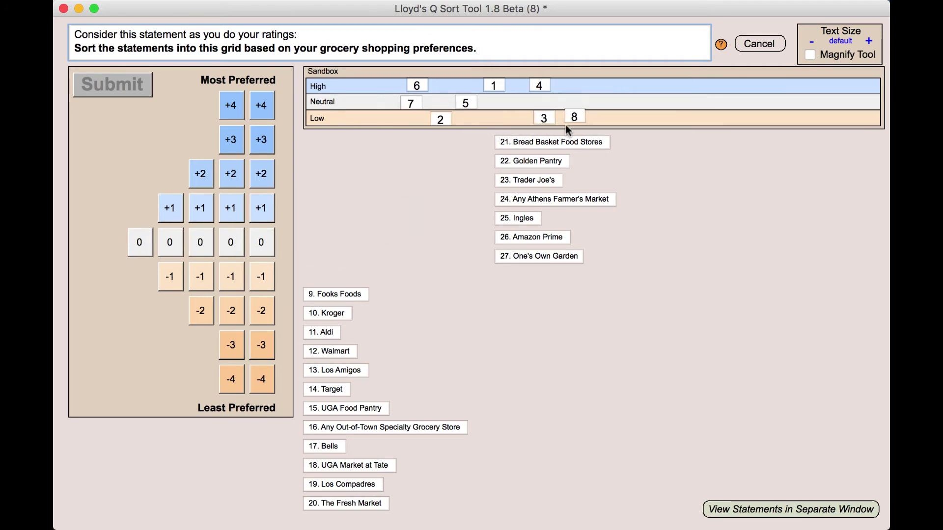
pyautogui.moveTo(344, 294); pyautogui.dragTo(597, 128)
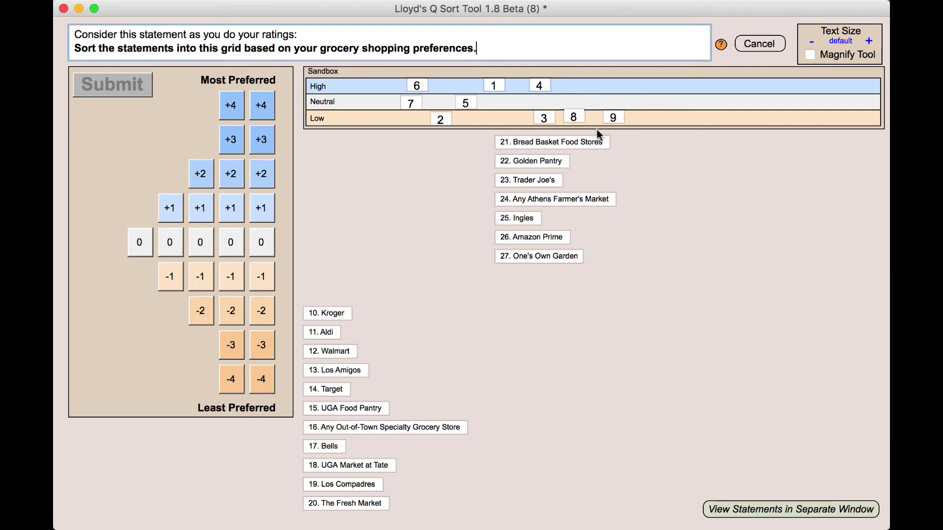
pyautogui.moveTo(334, 312); pyautogui.dragTo(334, 311)
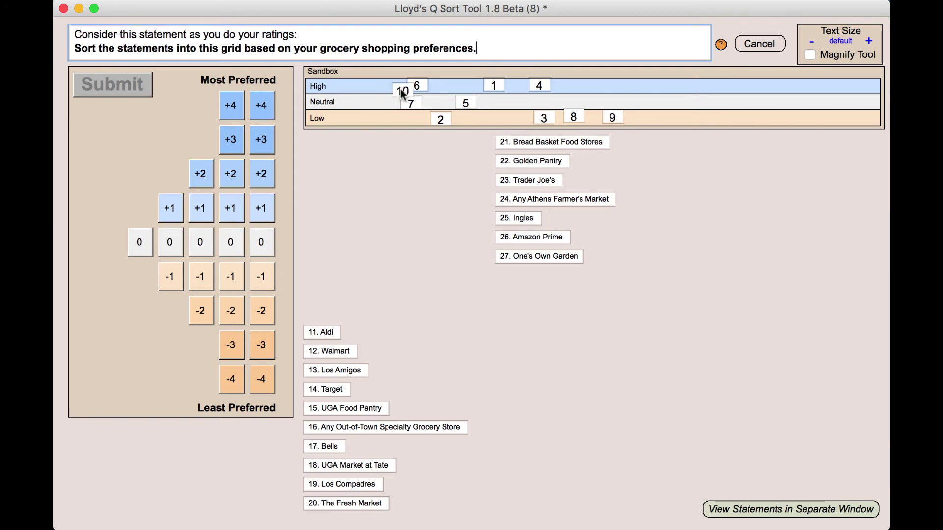
pyautogui.moveTo(400, 89); pyautogui.dragTo(396, 86)
pyautogui.moveTo(330, 332); pyautogui.dragTo(582, 82)
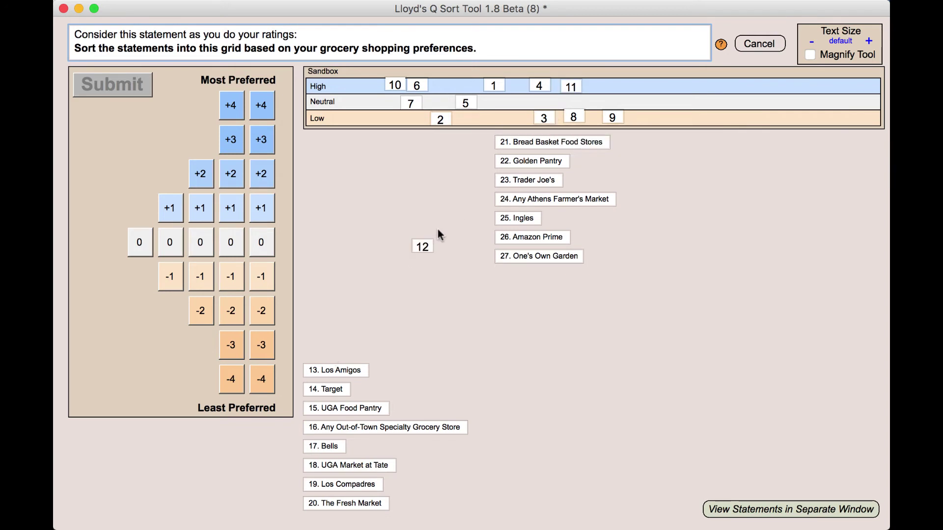
pyautogui.moveTo(438, 235); pyautogui.dragTo(662, 94)
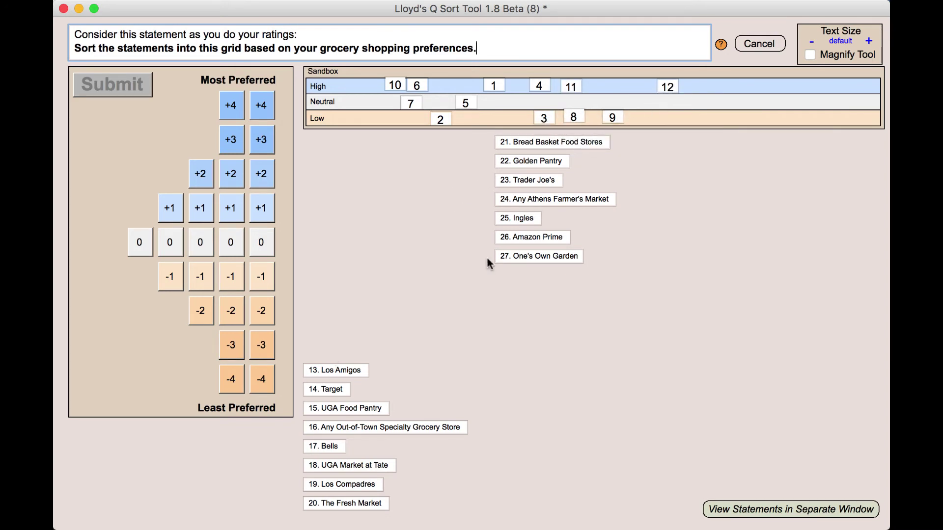
# Pile statements 13 to 19 in the sandbox: 14 and 17 in High, 13 in Neutral, 15, 16, 18 and 19 in Low.
pyautogui.moveTo(347, 369); pyautogui.dragTo(834, 102)
pyautogui.moveTo(326, 389); pyautogui.dragTo(757, 86)
pyautogui.moveTo(346, 408); pyautogui.dragTo(648, 119)
pyautogui.moveTo(383, 427); pyautogui.dragTo(773, 122)
pyautogui.moveTo(323, 445); pyautogui.dragTo(703, 86)
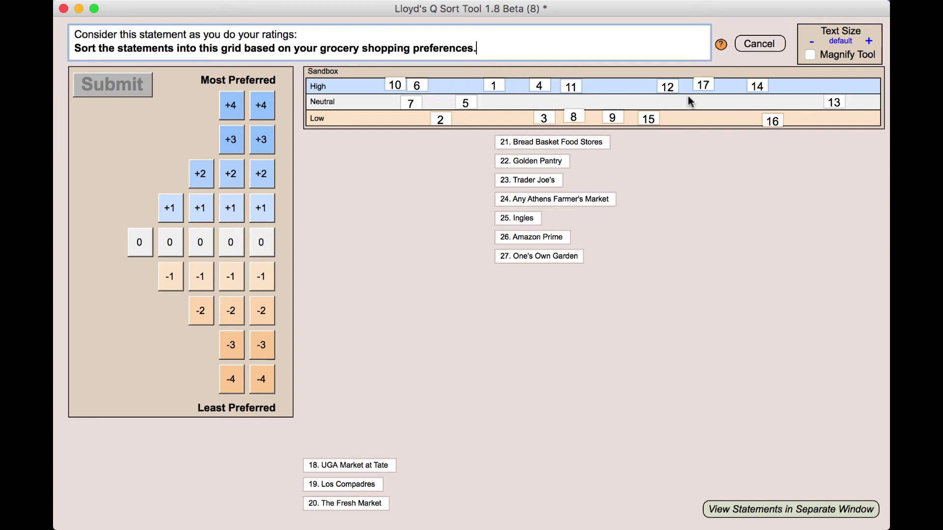
pyautogui.moveTo(348, 465); pyautogui.dragTo(745, 119)
pyautogui.moveTo(342, 484); pyautogui.dragTo(679, 120)
# Pile the remaining statements in the sandbox: 20, 22, 23, 24 and 25 in High, 27 in Neutral, 21 and 26 in Low.
pyautogui.moveTo(550, 142); pyautogui.dragTo(800, 121)
pyautogui.moveTo(531, 161); pyautogui.dragTo(815, 88)
pyautogui.moveTo(527, 180); pyautogui.dragTo(365, 87)
pyautogui.moveTo(555, 198); pyautogui.dragTo(607, 89)
pyautogui.moveTo(517, 218); pyautogui.dragTo(442, 85)
pyautogui.moveTo(532, 237); pyautogui.dragTo(405, 119)
pyautogui.moveTo(539, 256); pyautogui.dragTo(366, 103)
pyautogui.moveTo(345, 503); pyautogui.dragTo(858, 92)
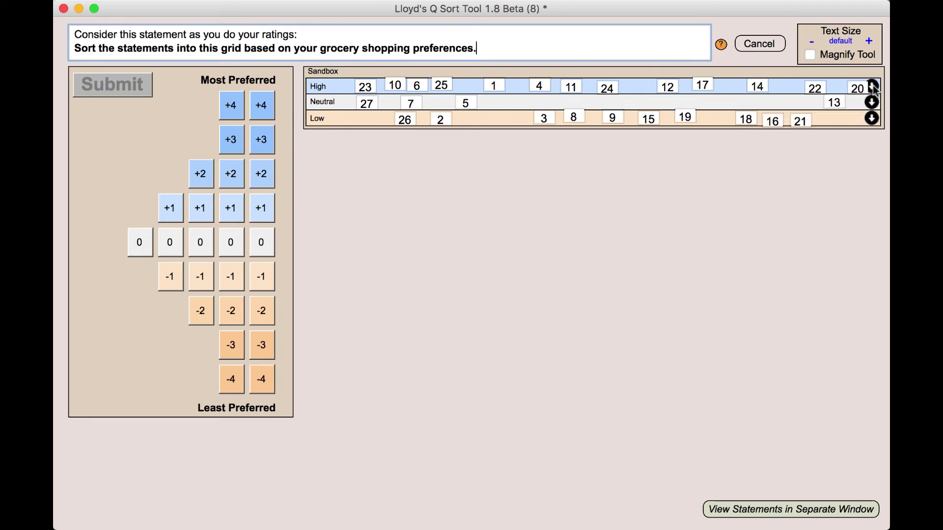
# Expand the High pile and rate statements 23 and 25 at +4 and statements 10 and 6 at +3.
pyautogui.click(872, 86)
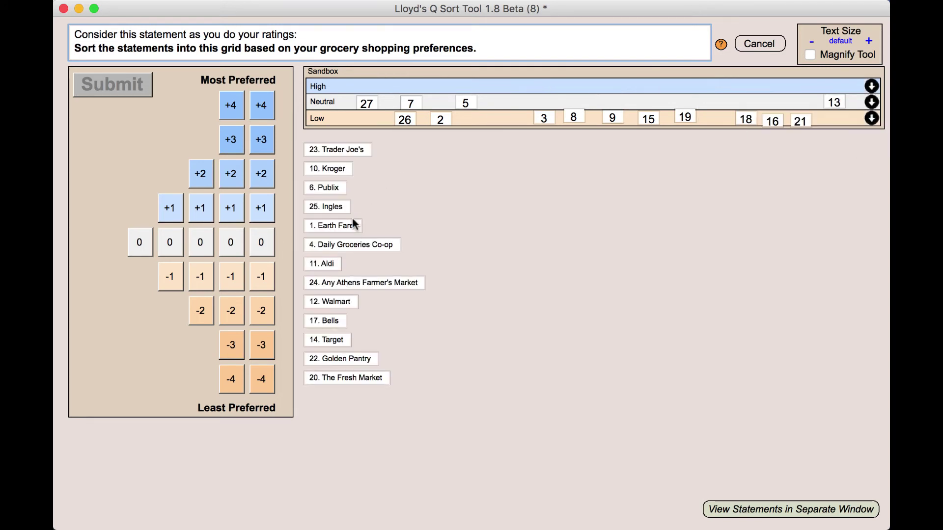
pyautogui.moveTo(344, 147); pyautogui.dragTo(262, 105)
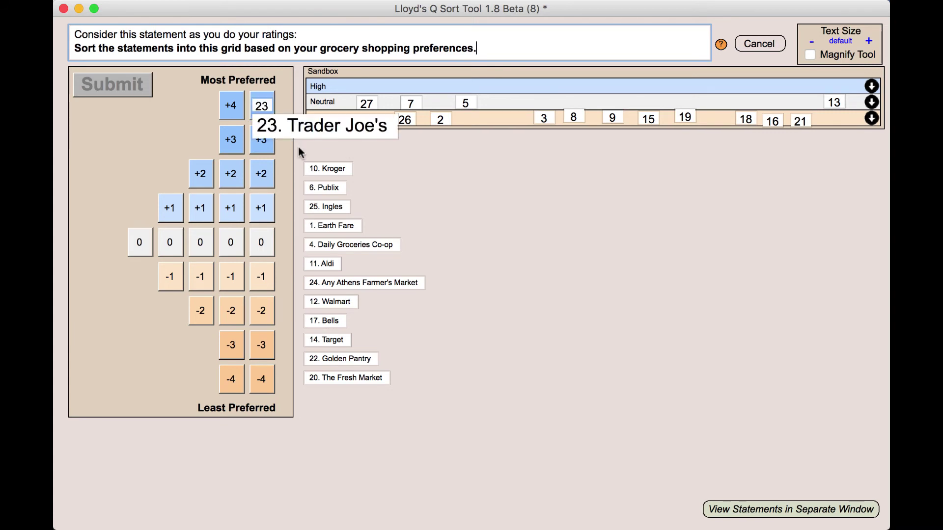
pyautogui.moveTo(326, 206); pyautogui.dragTo(232, 106)
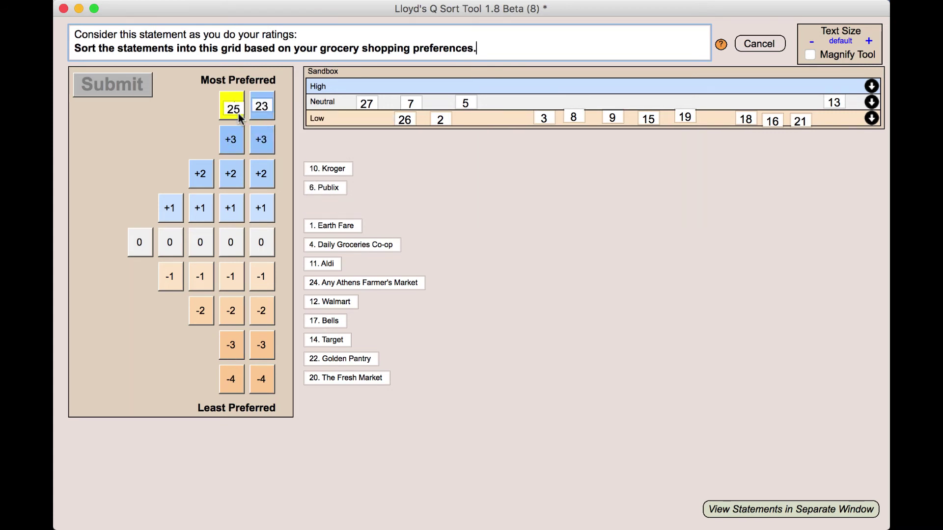
pyautogui.moveTo(305, 175); pyautogui.dragTo(261, 140)
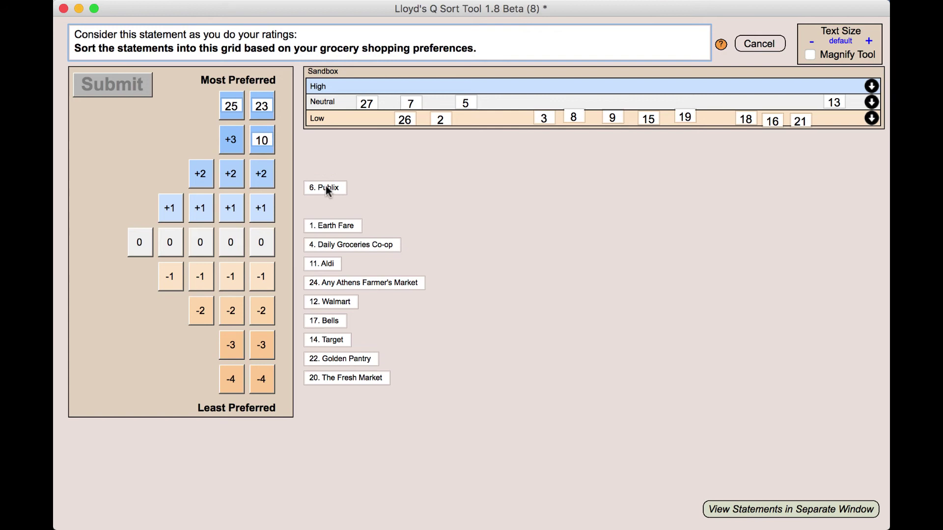
pyautogui.moveTo(321, 184); pyautogui.dragTo(255, 148)
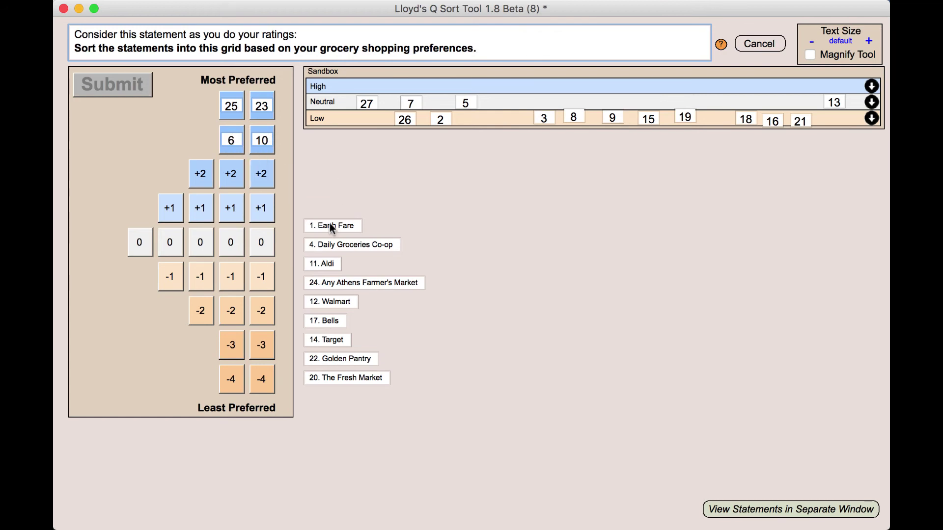
# Rate the other High statements: 1, 4 and 14 at +2, 11, 12, 17 and 24 at +1, 20 and 22 at 0.
pyautogui.moveTo(330, 226); pyautogui.dragTo(285, 189)
pyautogui.moveTo(335, 244); pyautogui.dragTo(282, 214)
pyautogui.moveTo(242, 184); pyautogui.dragTo(241, 180)
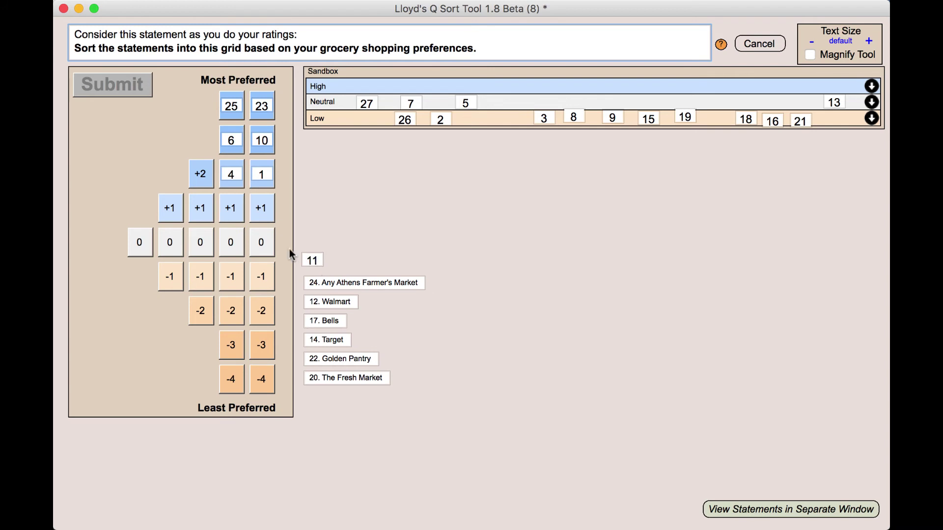
pyautogui.moveTo(289, 254); pyautogui.dragTo(268, 225)
pyautogui.moveTo(335, 282); pyautogui.dragTo(237, 216)
pyautogui.moveTo(319, 301); pyautogui.dragTo(201, 208)
pyautogui.moveTo(325, 320); pyautogui.dragTo(170, 208)
pyautogui.moveTo(326, 339); pyautogui.dragTo(200, 174)
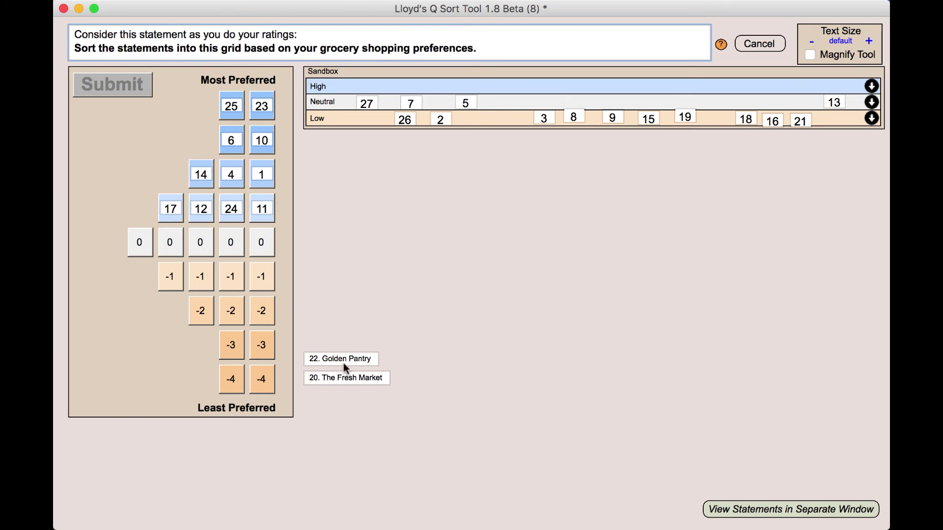
pyautogui.moveTo(344, 363); pyautogui.dragTo(232, 243)
# Expand the Low pile and rate statements 21 and 16 at -4 and statements 18 and 19 at -3.
pyautogui.click(871, 118)
pyautogui.moveTo(324, 328); pyautogui.dragTo(262, 379)
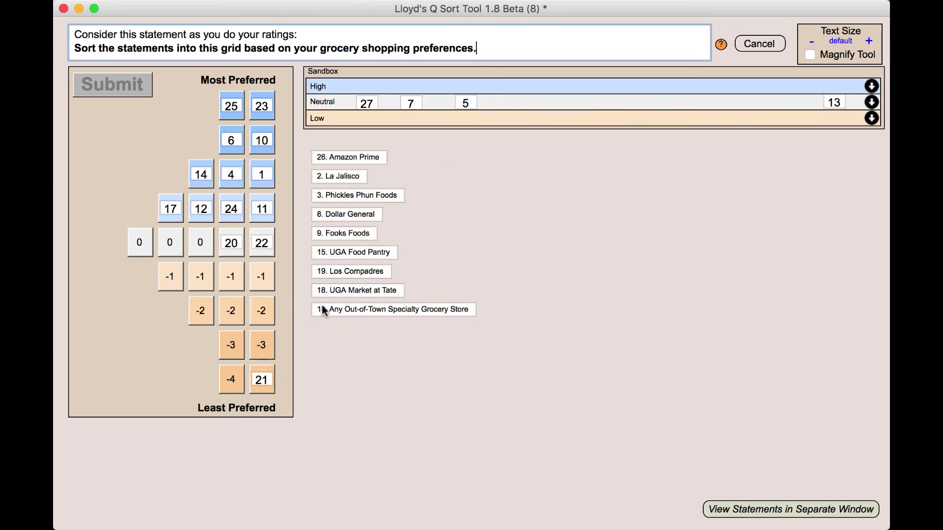
pyautogui.moveTo(323, 310); pyautogui.dragTo(231, 379)
pyautogui.moveTo(341, 288); pyautogui.dragTo(262, 345)
pyautogui.moveTo(344, 272); pyautogui.dragTo(231, 344)
# Rate the rest of the Low pile: statements 15, 9 and 8 at -2 and statements 3, 2 and 26 at -1.
pyautogui.moveTo(353, 252); pyautogui.dragTo(262, 310)
pyautogui.moveTo(343, 234); pyautogui.dragTo(231, 311)
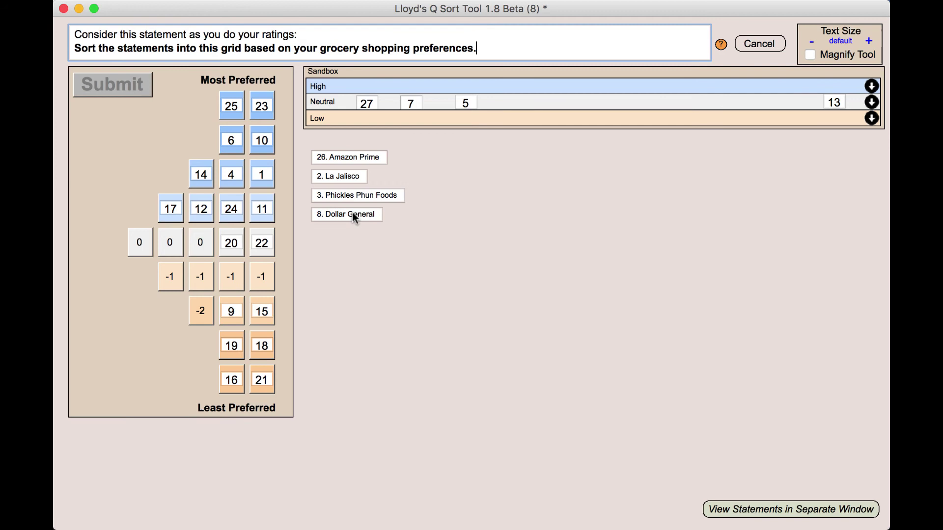
pyautogui.moveTo(354, 216); pyautogui.dragTo(201, 310)
pyautogui.moveTo(344, 195); pyautogui.dragTo(231, 276)
pyautogui.moveTo(339, 176); pyautogui.dragTo(201, 277)
pyautogui.moveTo(349, 157); pyautogui.dragTo(261, 277)
# Rate the Neutral statements: 27, 7 and 13 at 0 and statement 5 in the last -1 slot.
pyautogui.moveTo(369, 105)
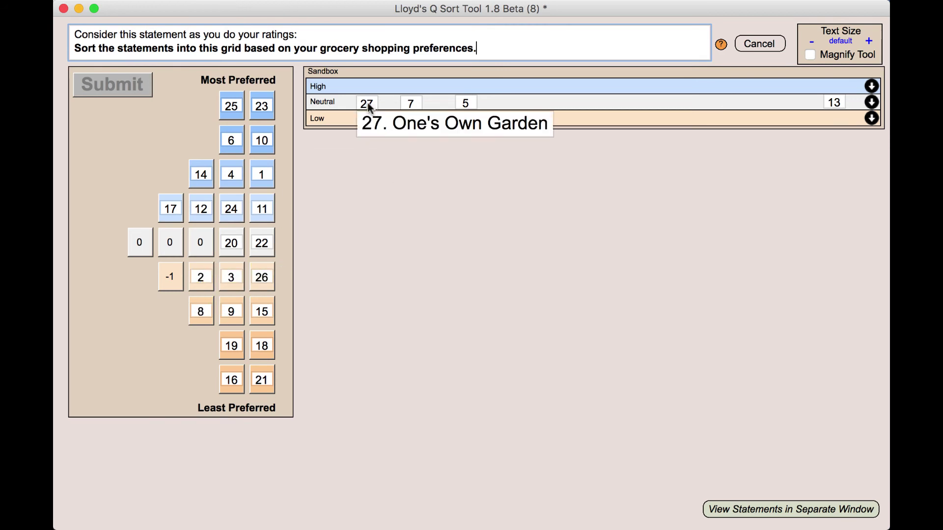
pyautogui.moveTo(369, 106); pyautogui.dragTo(200, 243)
pyautogui.click(871, 102)
pyautogui.moveTo(339, 154); pyautogui.dragTo(171, 242)
pyautogui.moveTo(334, 172); pyautogui.dragTo(184, 272)
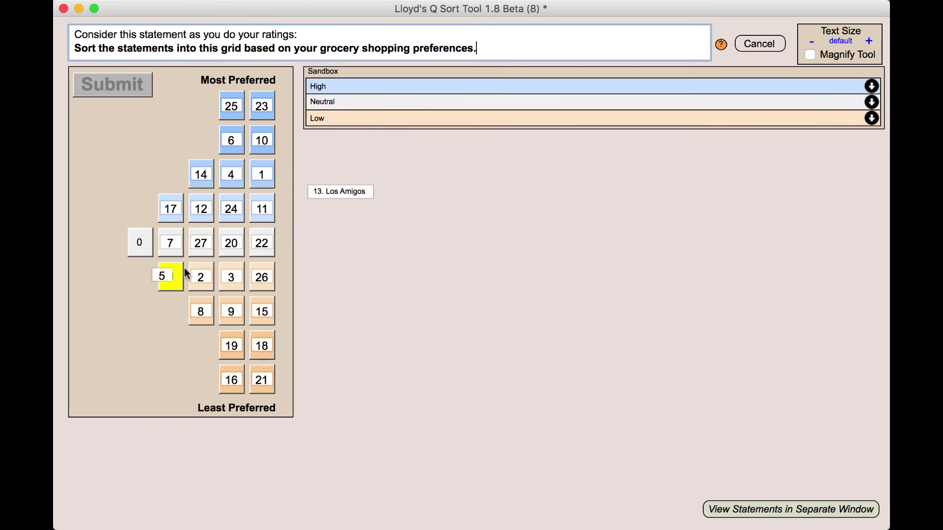
pyautogui.moveTo(341, 191); pyautogui.dragTo(171, 243)
# Take statements 26 and 22 out of the grid, and enlarge the statement text with the Magnify Tool enabled.
pyautogui.moveTo(261, 276); pyautogui.dragTo(405, 259)
pyautogui.moveTo(262, 243); pyautogui.dragTo(410, 212)
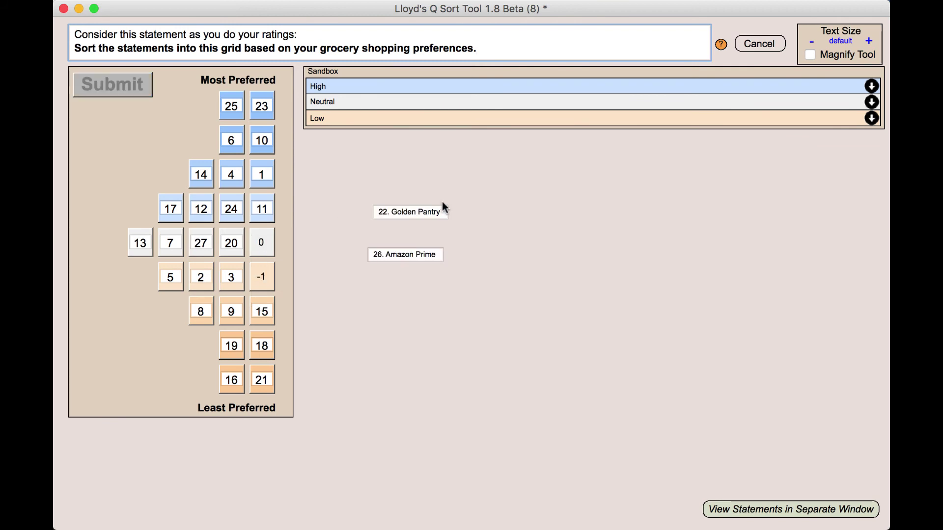
pyautogui.click(810, 55)
pyautogui.click(869, 42)
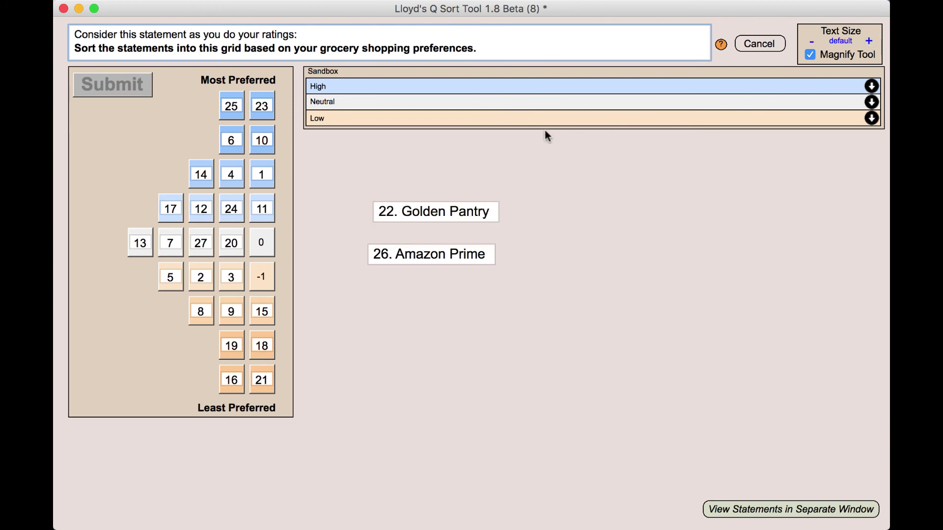
# Put statement 22 back at 0 and statement 26 back at -1, and submit the finished Q sort.
pyautogui.moveTo(385, 214); pyautogui.dragTo(282, 238)
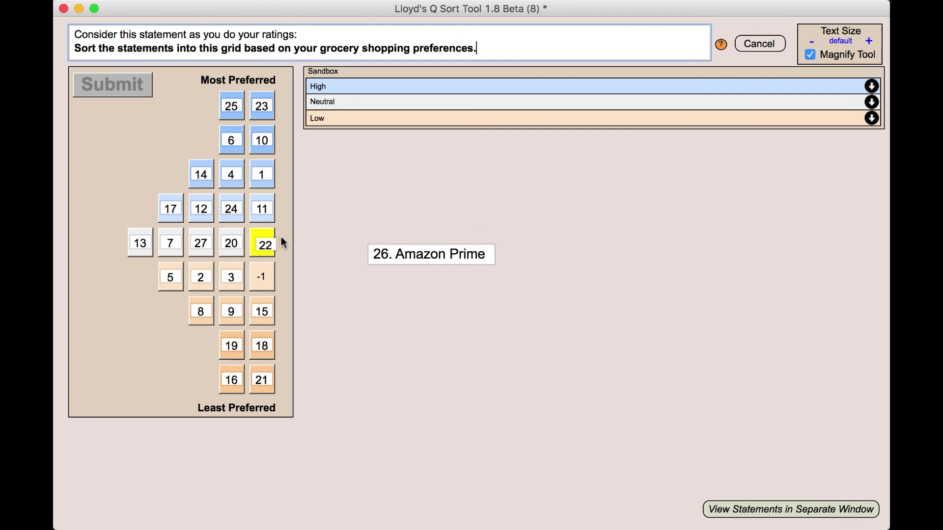
pyautogui.moveTo(426, 259); pyautogui.dragTo(262, 277)
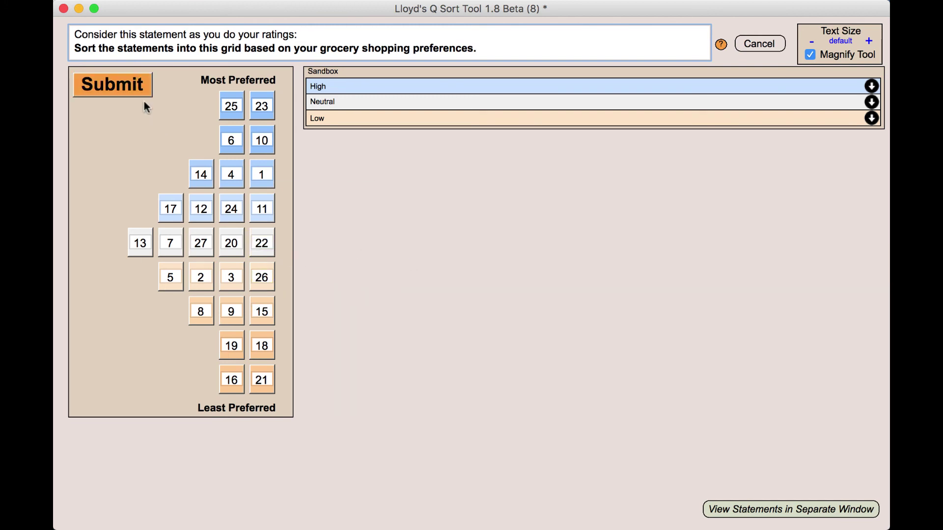
pyautogui.click(131, 84)
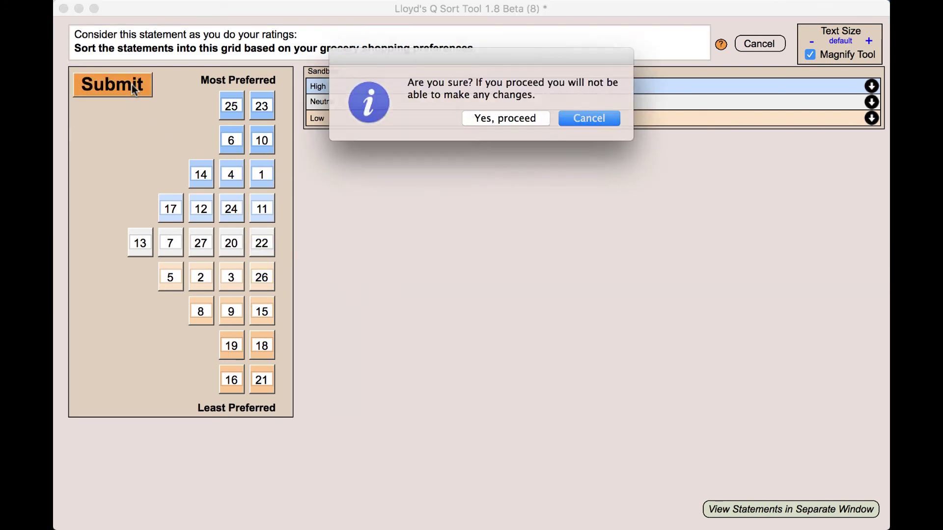
pyautogui.click(479, 120)
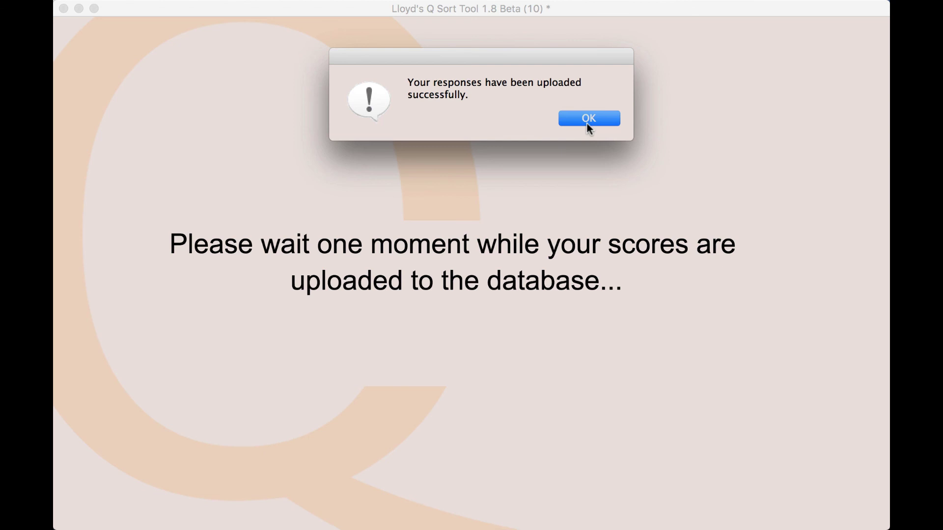
pyautogui.click(588, 123)
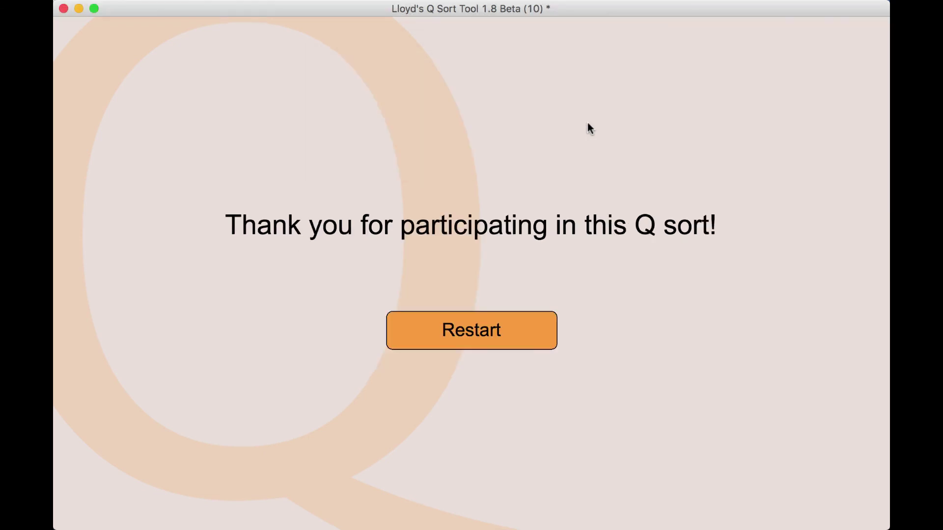